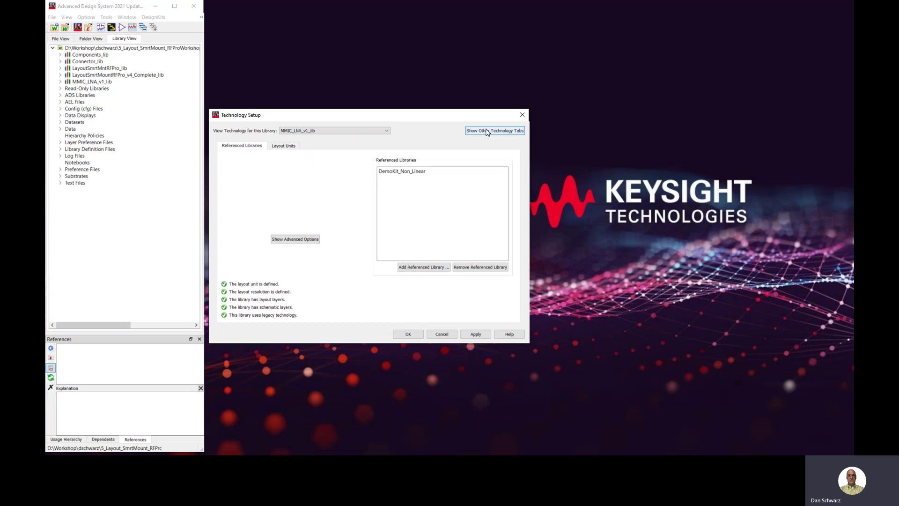
- Set the MMIC_LNA_v1_lib nested technology's default Smart Mount subtype to Multi-Mount with Map Layer and Align enabled, and accept the setup
left_click(461, 146)
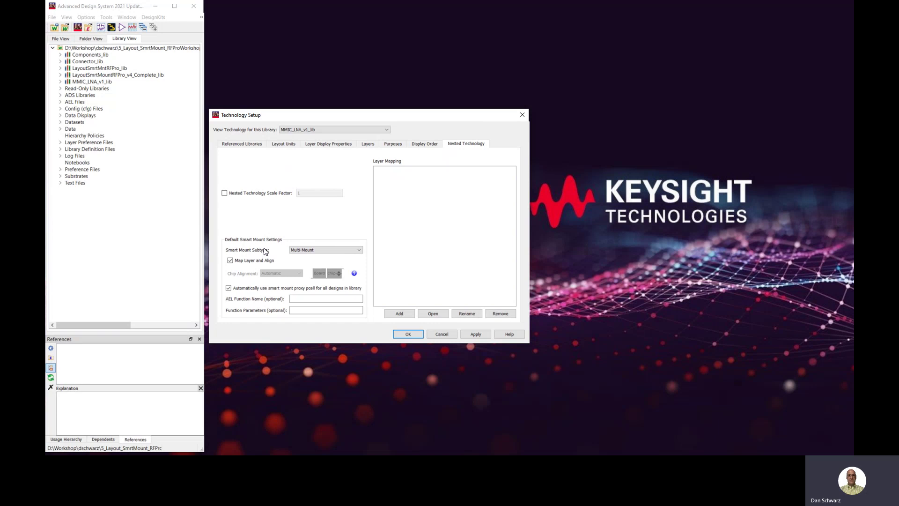
left_click(359, 250)
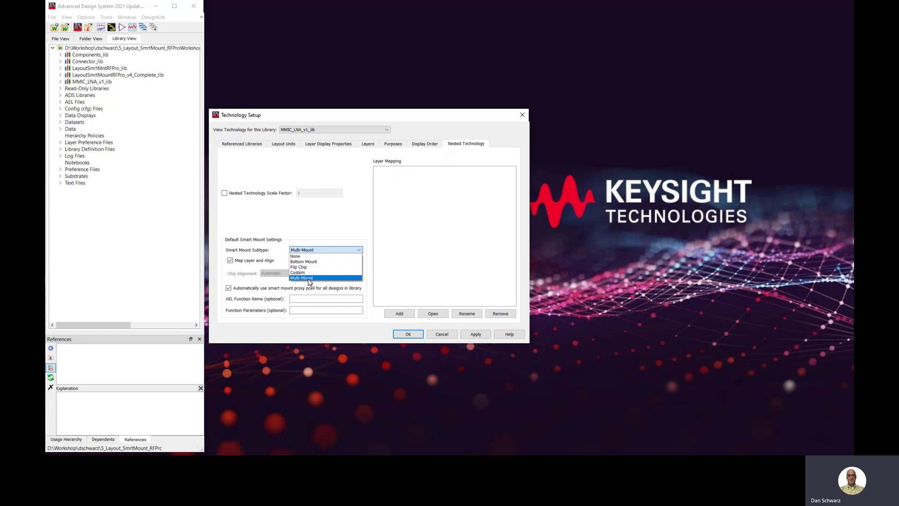
left_click(313, 278)
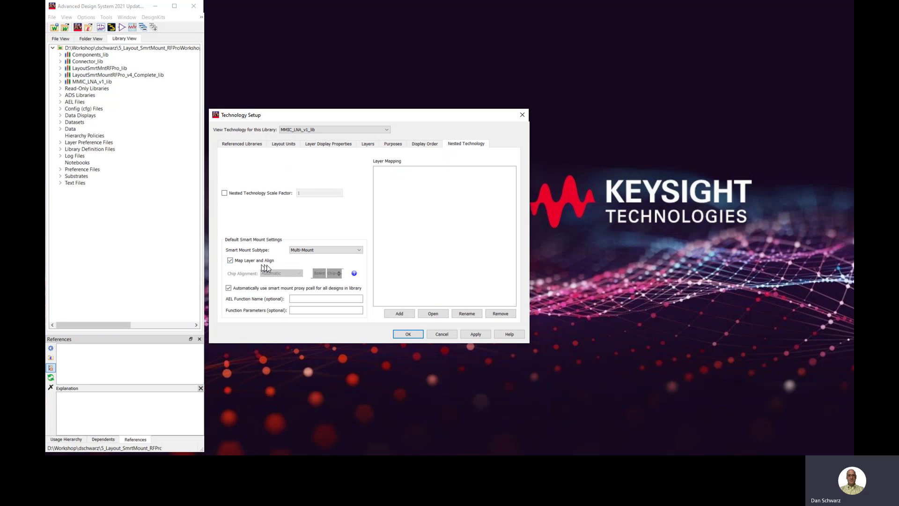
left_click(231, 262)
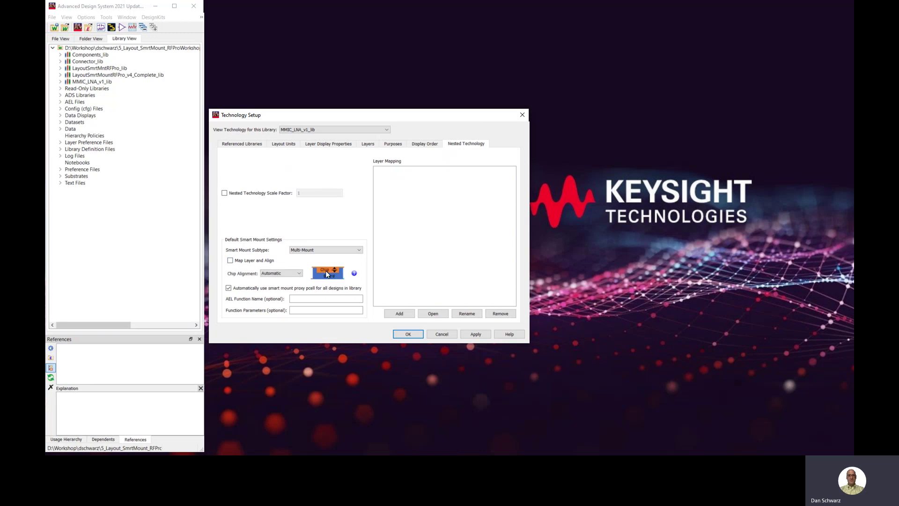
mouse_move(327, 274)
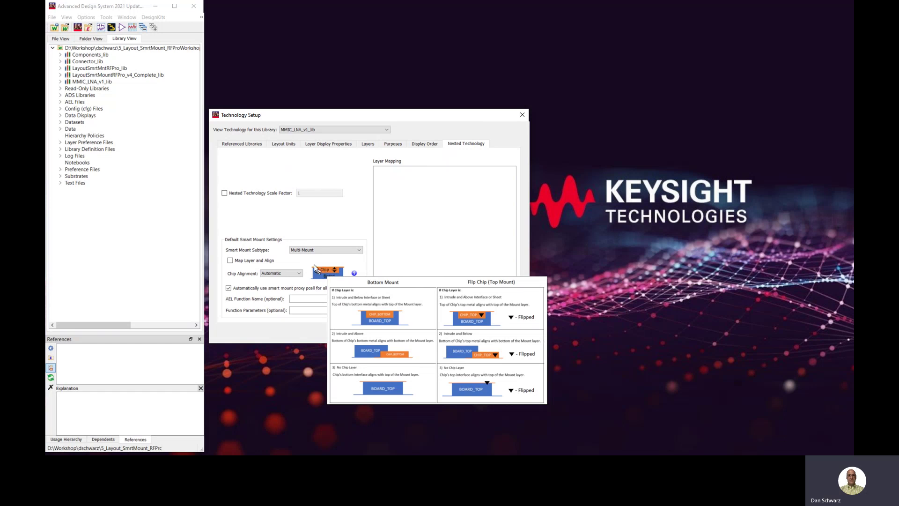
left_click(231, 261)
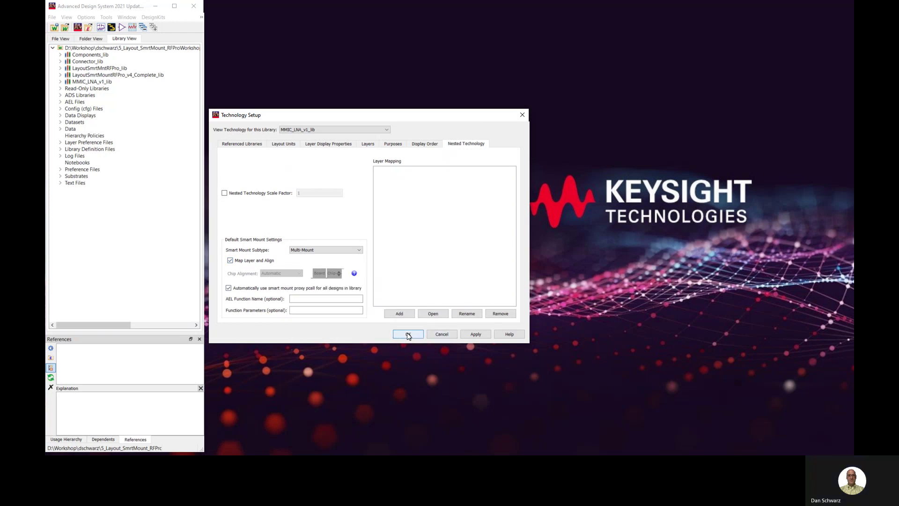
left_click(408, 335)
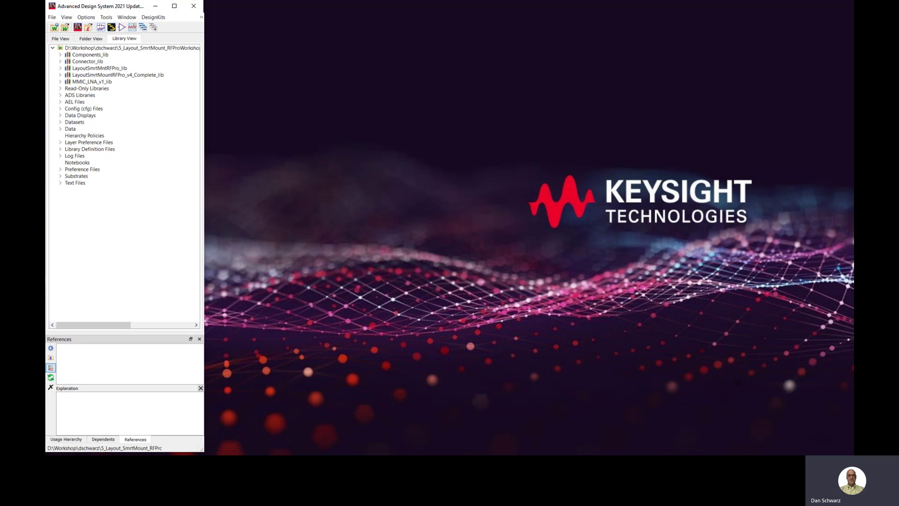
- Switch to PowerPoint to review the bottom mount and flipped chip orientations on the substrate diagram, and minimize it
key("alt+Tab")
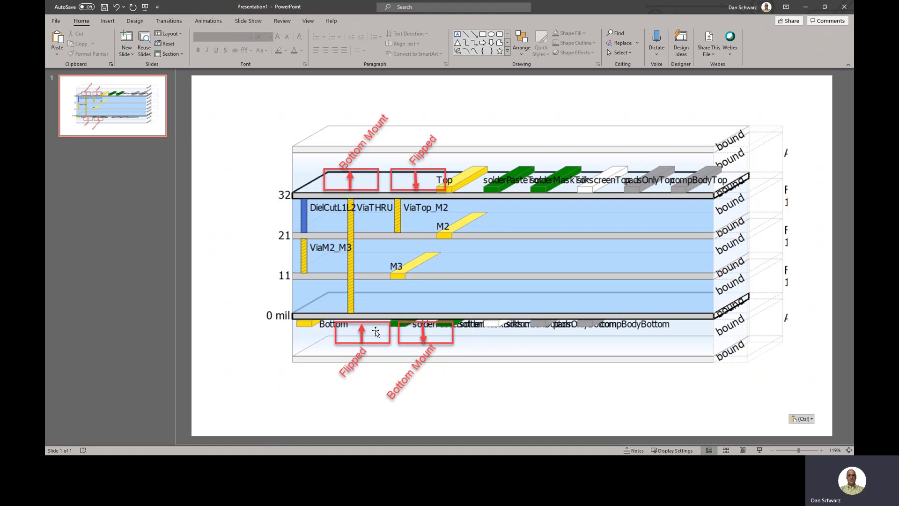
left_click(803, 10)
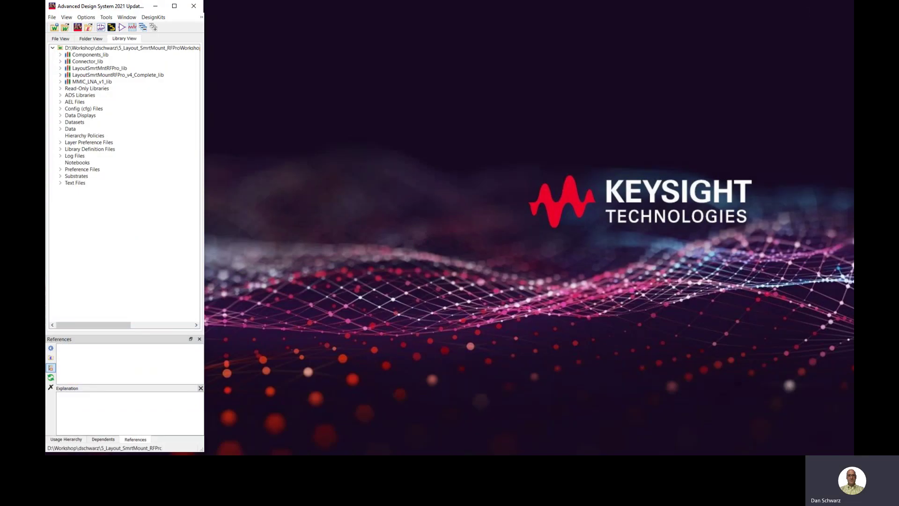
- Switch to the tech substrate, try the Top conductor layer below its interface, and return it to above the interface
key("alt+Tab")
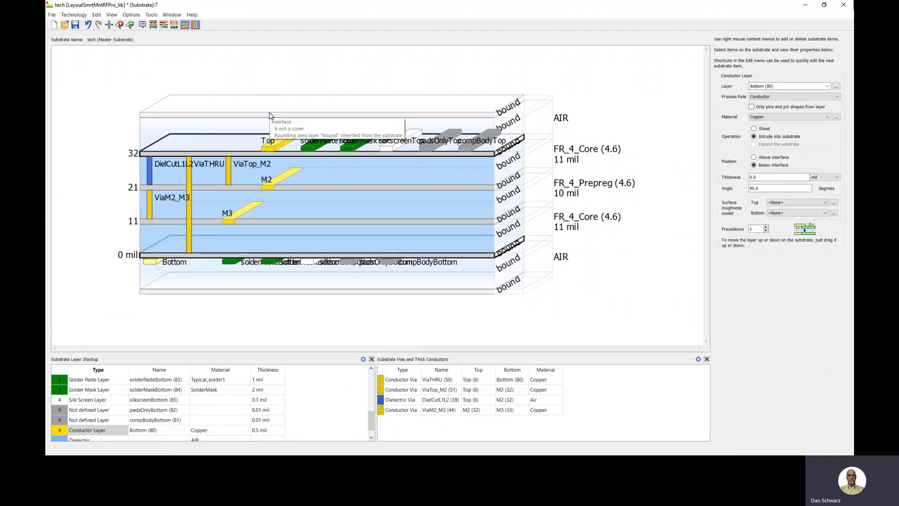
mouse_move(270, 149)
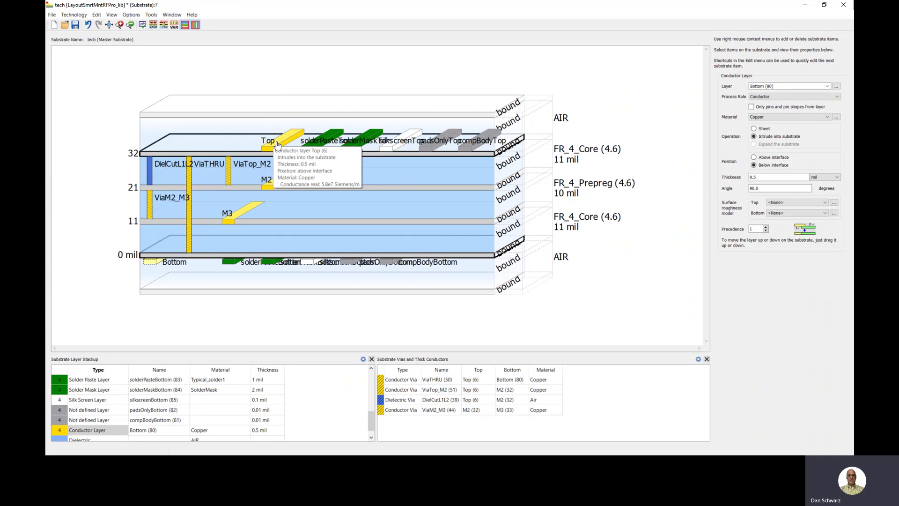
left_click(277, 145)
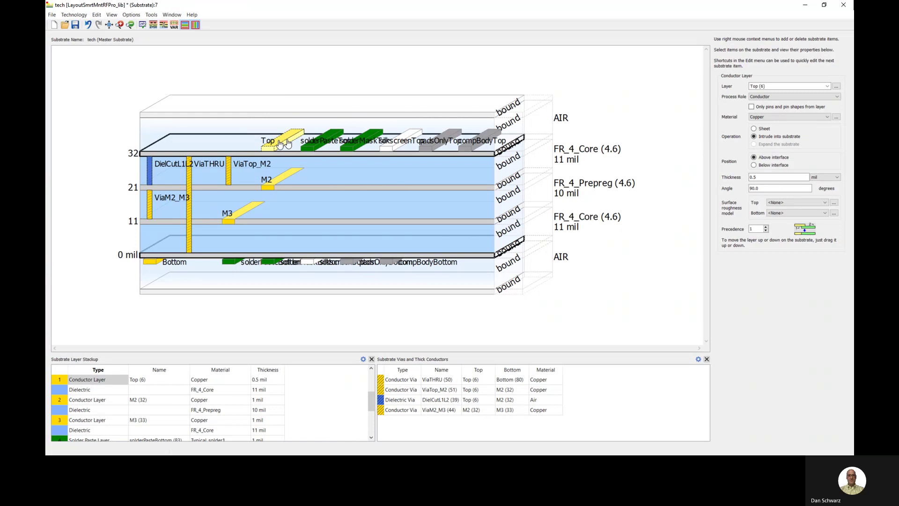
left_click(754, 165)
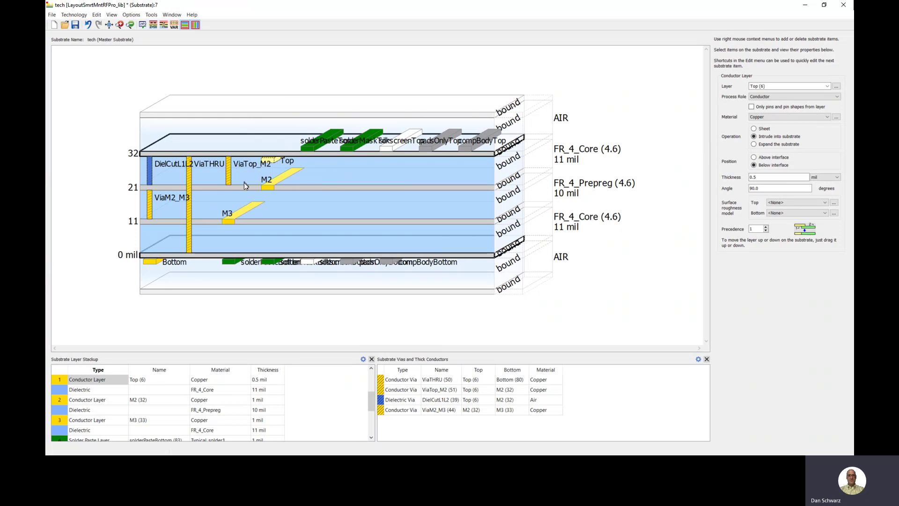
left_click(753, 157)
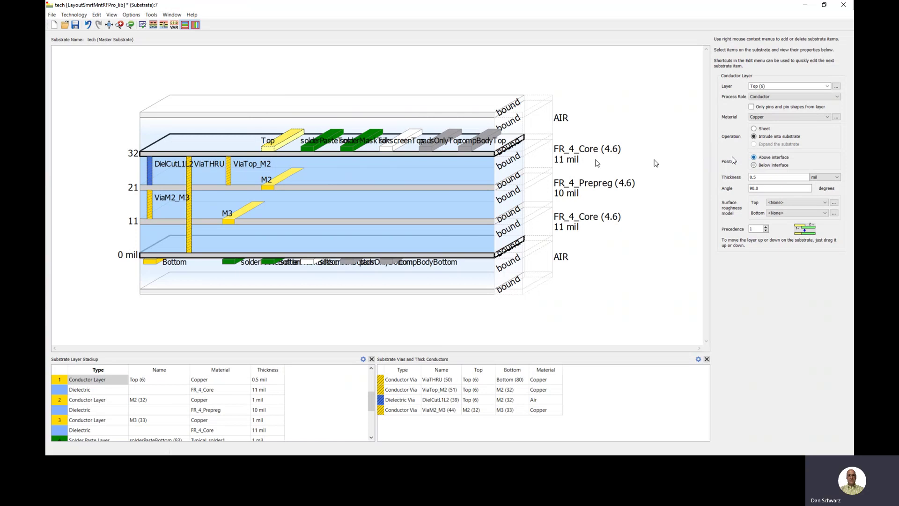
- Inspect the Bottom conductor layer's properties in the substrate, and minimize the substrate window
left_click(150, 267)
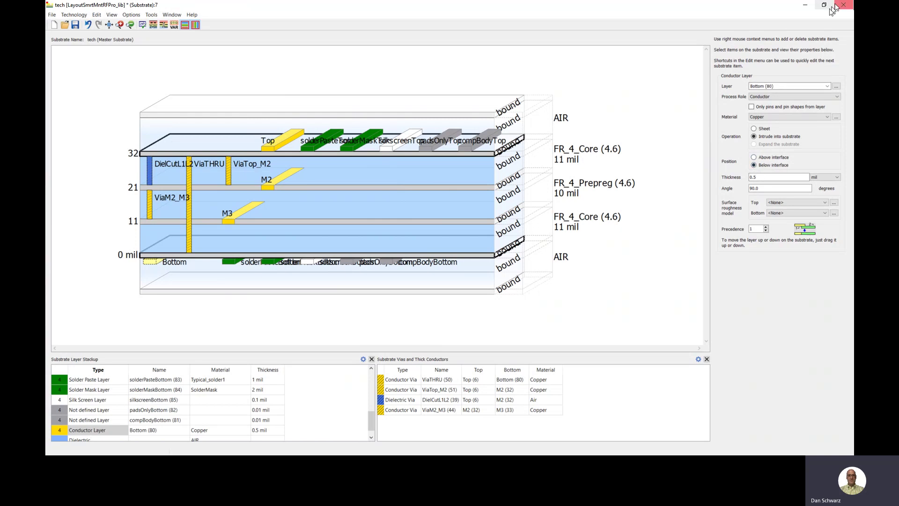
left_click(804, 7)
left_click(805, 9)
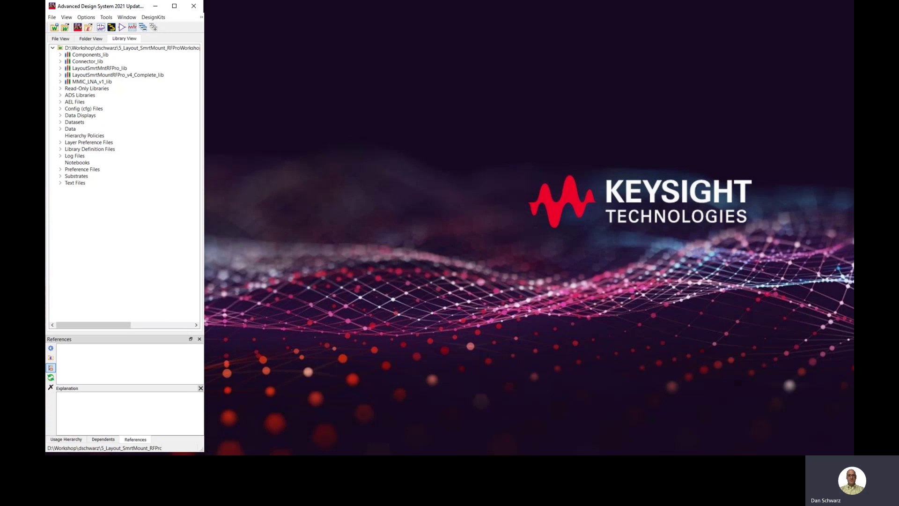
- Switch to the cell_1 layout and match the red rectangle to the Top layer and the blue one to the Bottom layer
key("alt+Tab")
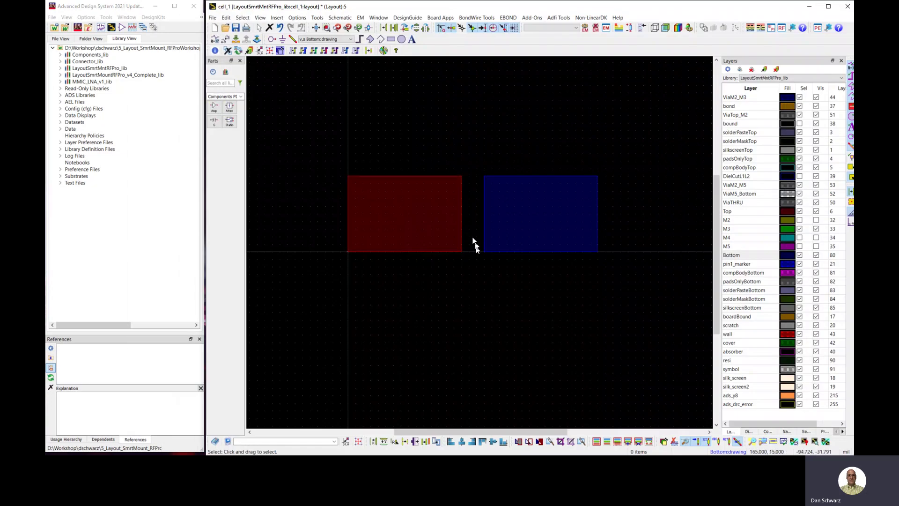
left_click(421, 233)
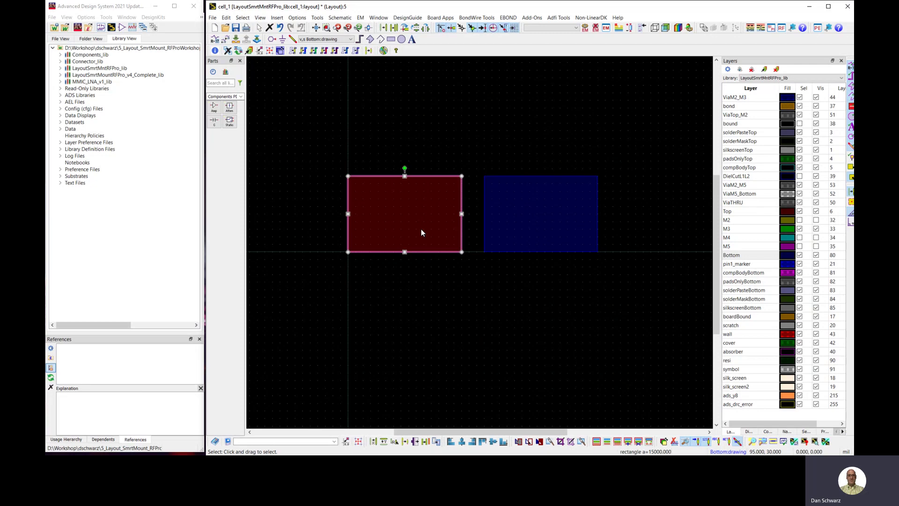
left_click(736, 211)
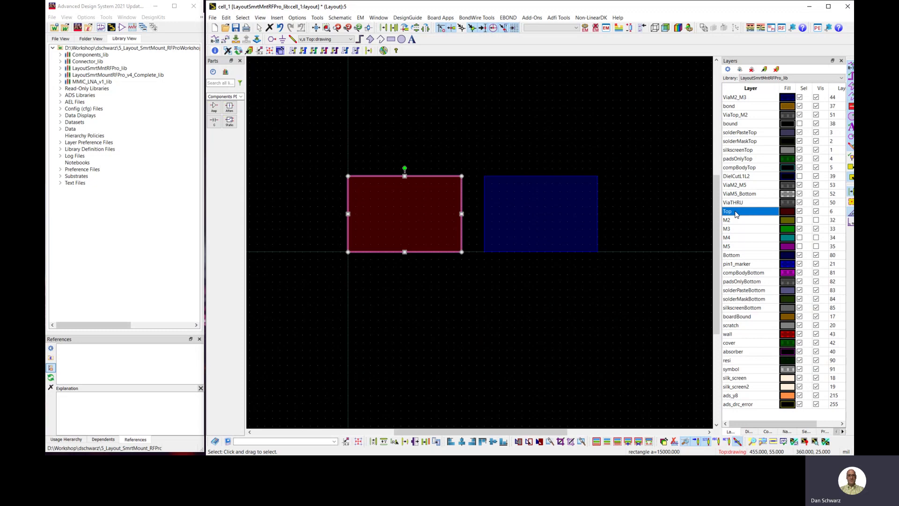
left_click(574, 231)
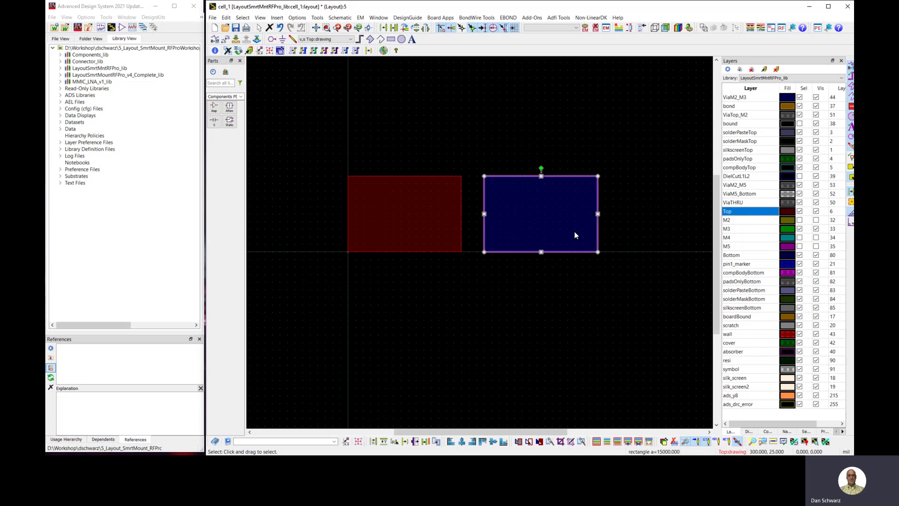
left_click(738, 256)
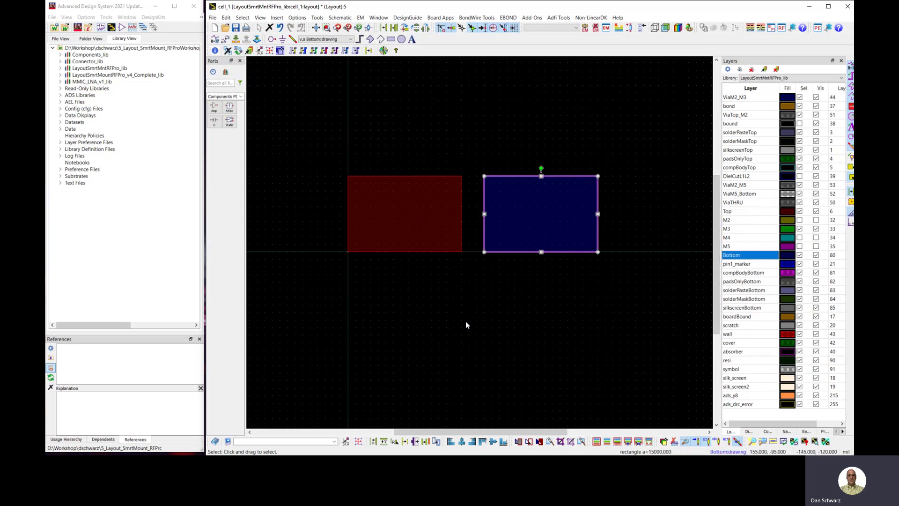
- View both rectangles in 3D from an angle, return to the 2D layout and clear the selection
key("3")
left_click_drag(439, 338, 444, 313)
key("Escape")
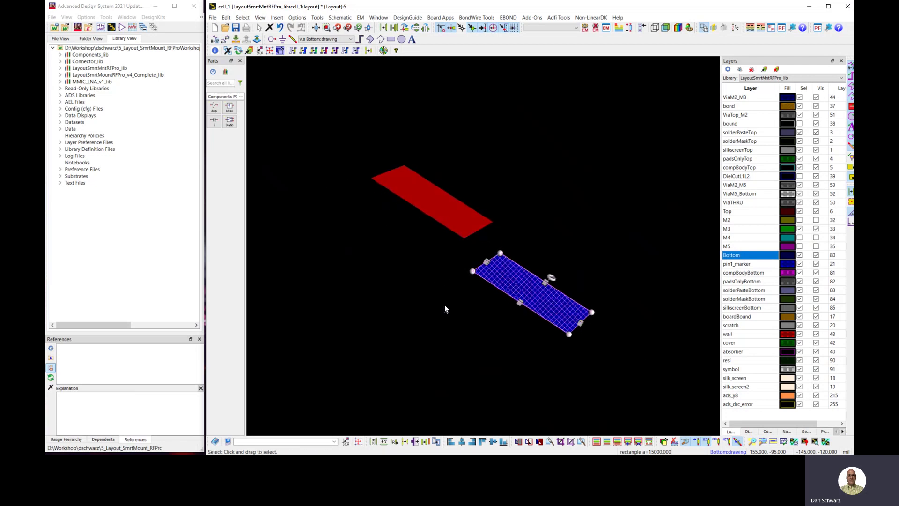
key("2")
left_click(427, 293)
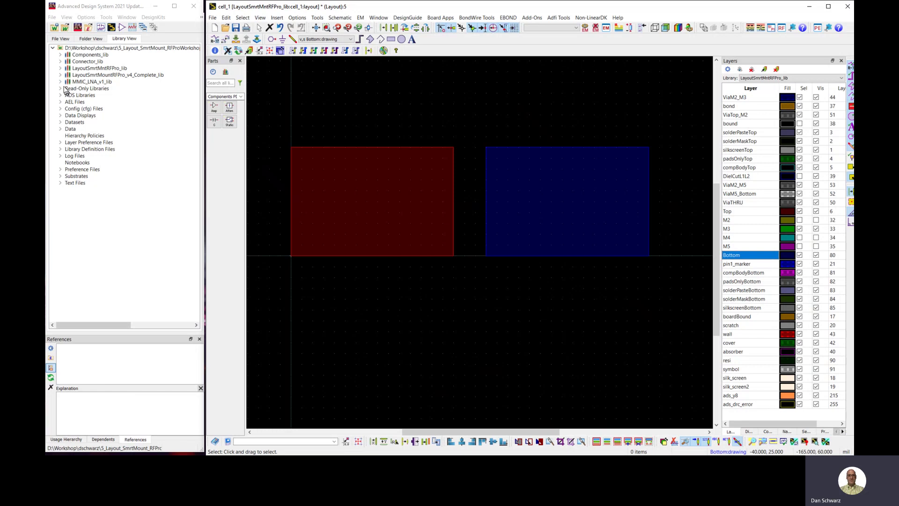
- Place the LNA_v1 layout from MMIC_LNA_v1_lib as a Bottom Mount instance on the red rectangle at about x 50, y 35
left_click(60, 82)
left_click(67, 88)
left_click(83, 95)
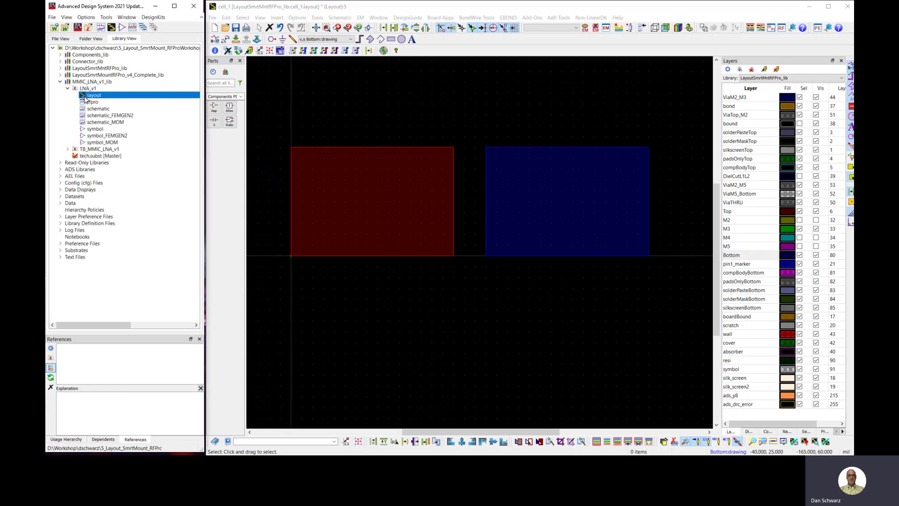
left_click(311, 218)
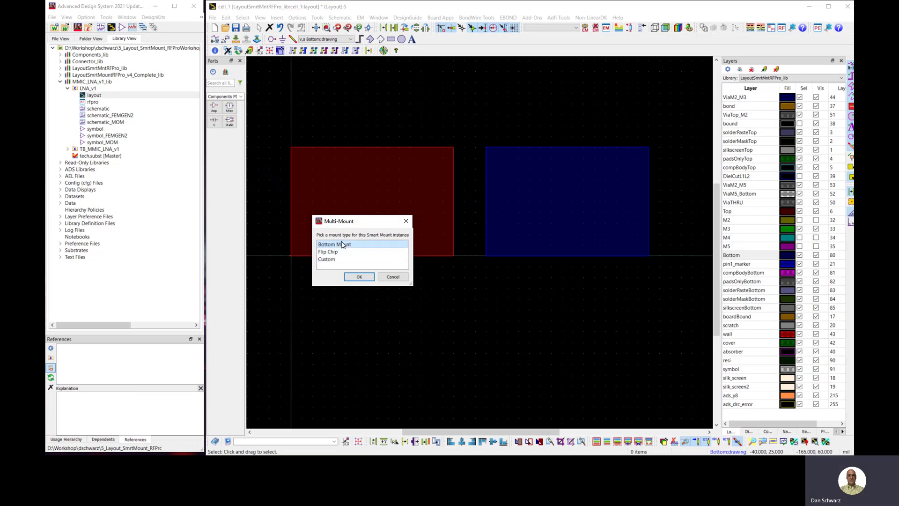
left_click(360, 277)
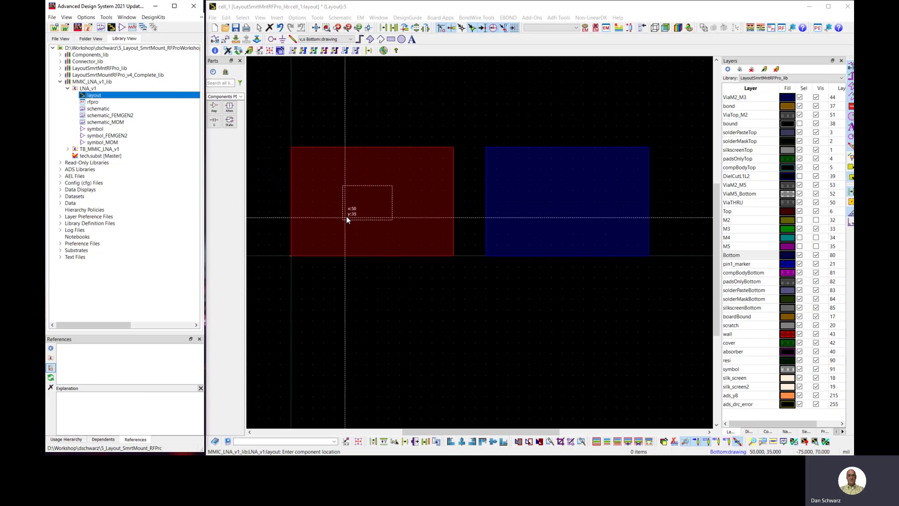
left_click(346, 215)
key("Escape")
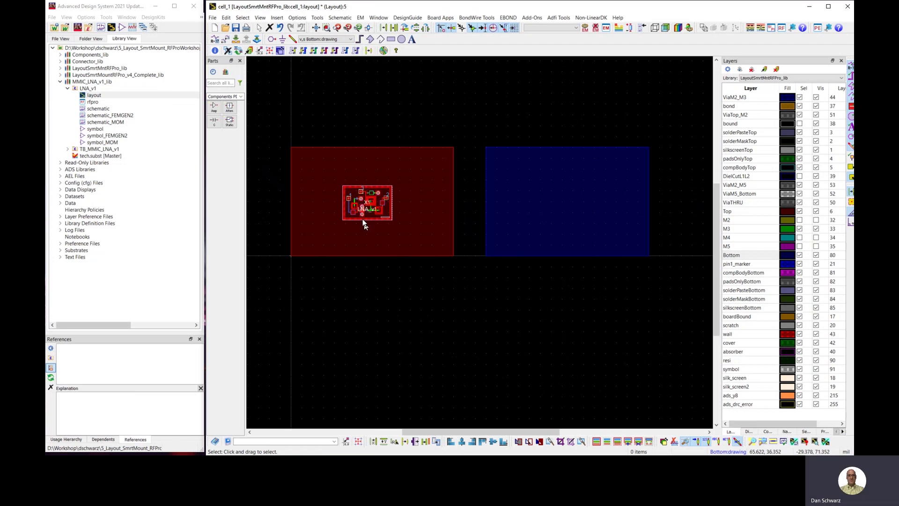
- Examine up close in 3D how the bottom-mounted LNA_v1 chip sits on the red rectangle, and return to the 2D layout
key("3")
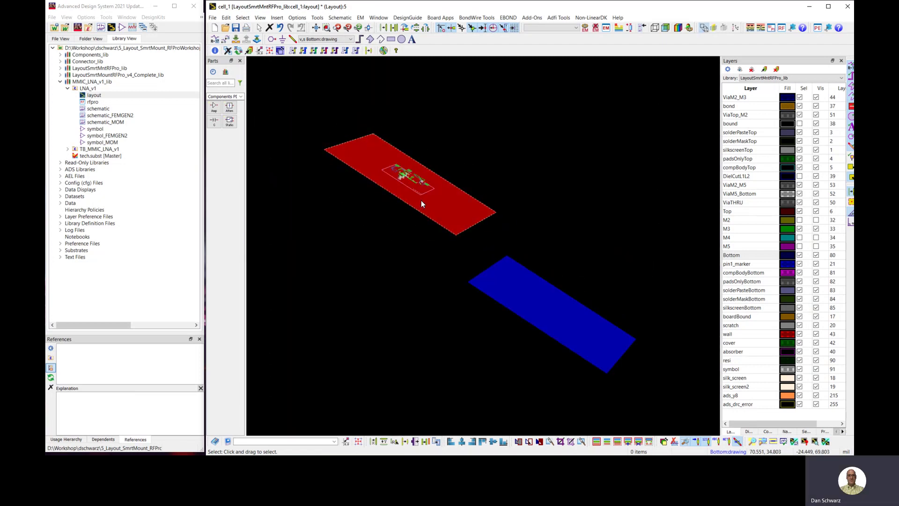
left_click_drag(420, 201, 428, 196)
scroll(420, 190, "up", 4)
left_click_drag(424, 264, 341, 233)
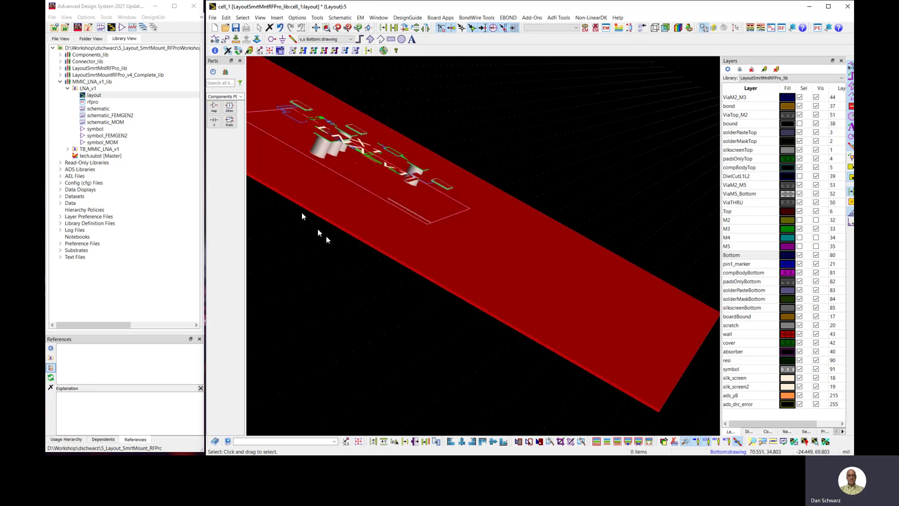
left_click_drag(437, 263, 433, 305)
key("3")
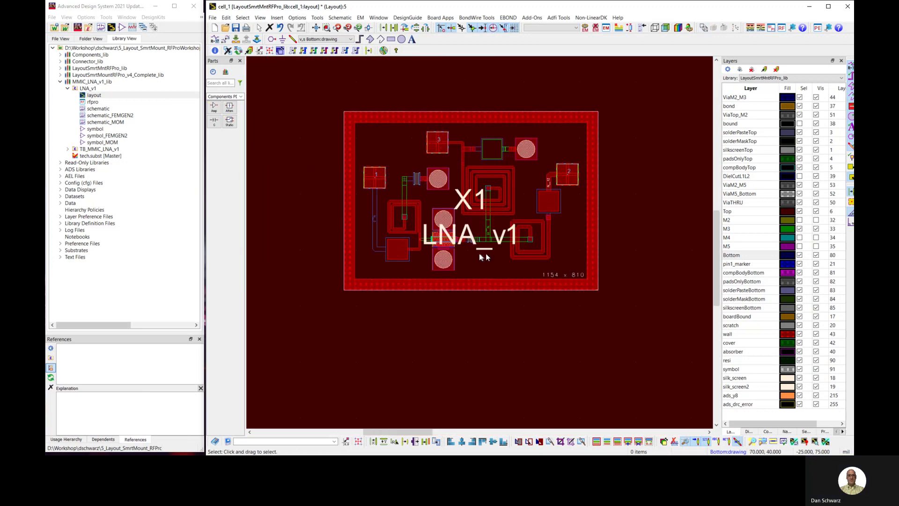
- Change the LNA_v1 instance's mount subtype to Flip Chip and deselect it
right_click(462, 275)
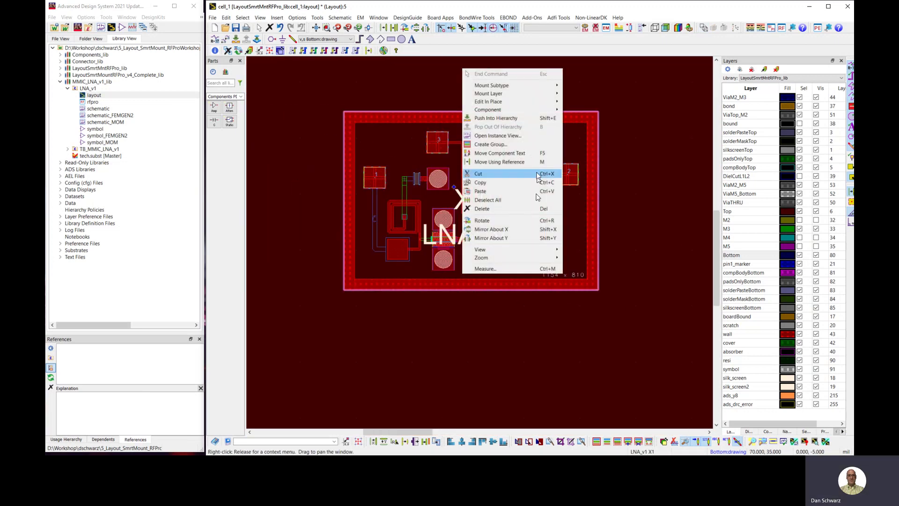
mouse_move(525, 87)
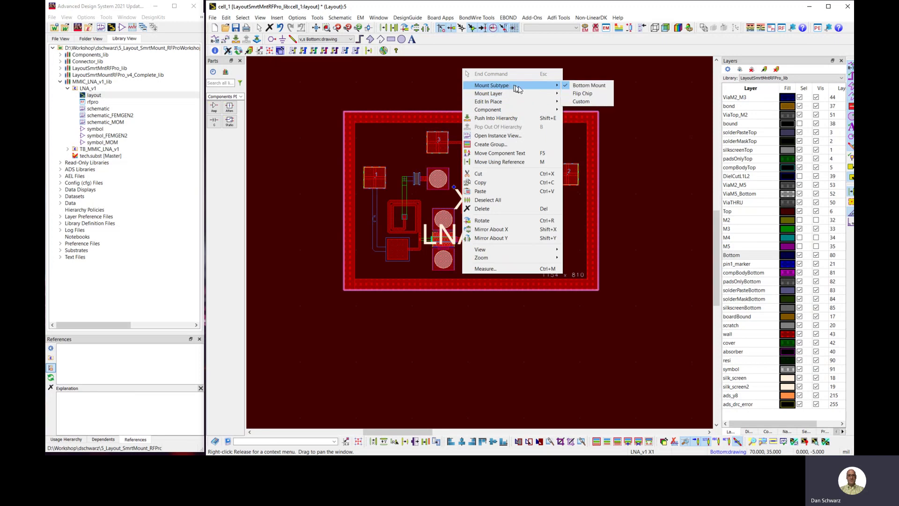
left_click(583, 93)
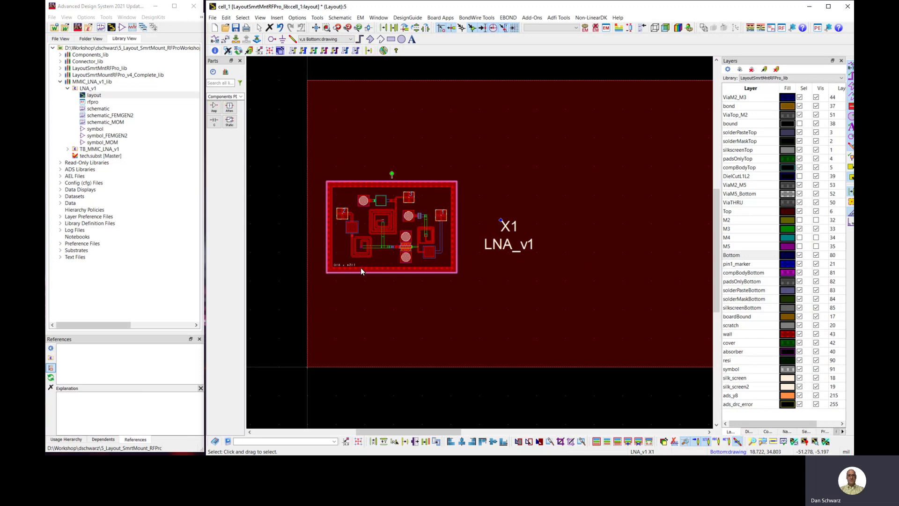
left_click(272, 279)
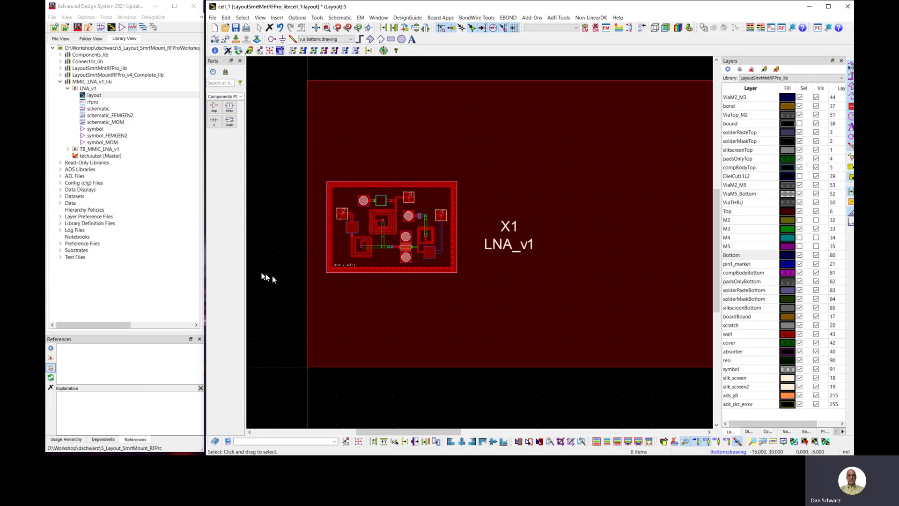
- Examine in 3D from several angles how the flip-chip LNA_v1 sits on the red rectangle, and return to the 2D layout
key("3")
left_click_drag(489, 285, 496, 245)
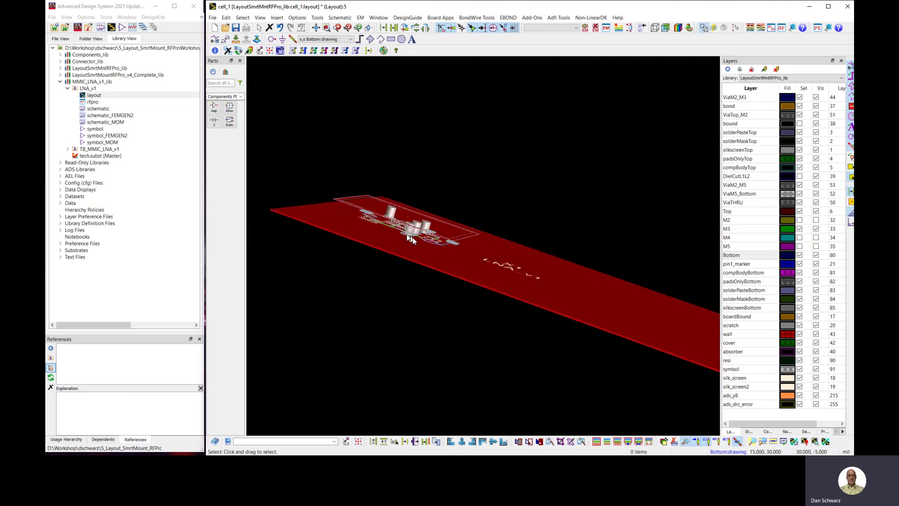
mouse_move(418, 250)
left_mouse_down()
mouse_move(429, 237)
mouse_move(409, 247)
mouse_move(421, 251)
mouse_move(409, 255)
mouse_move(414, 260)
left_mouse_up()
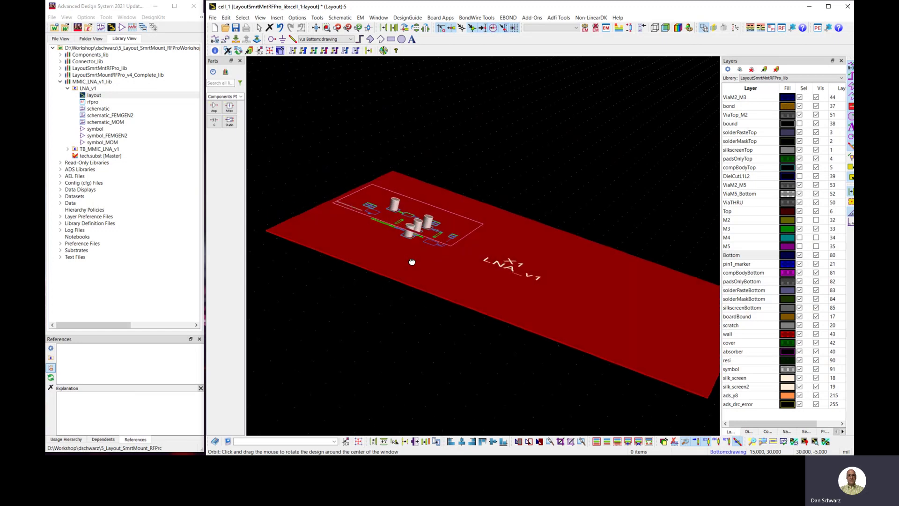
key("3")
- Set the LNA_v1 instance's mount subtype to Bottom Mount
left_click(401, 269)
right_click(400, 269)
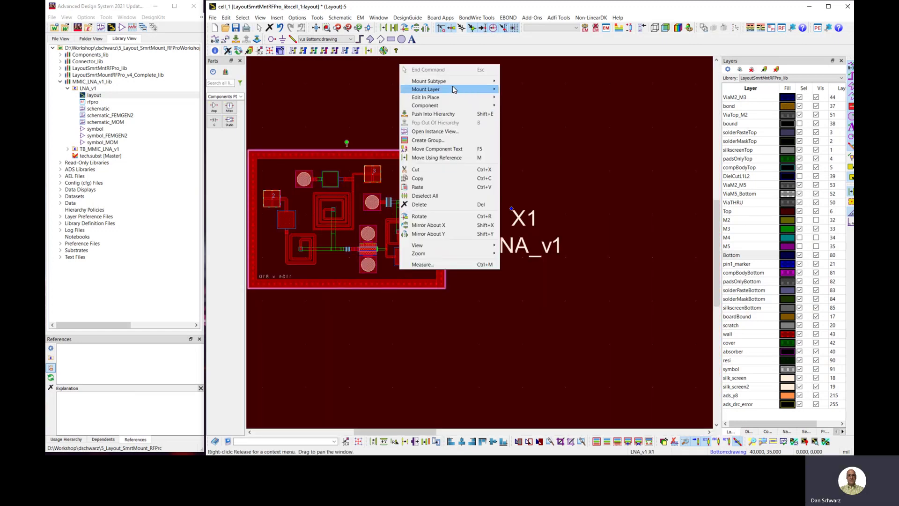
mouse_move(455, 85)
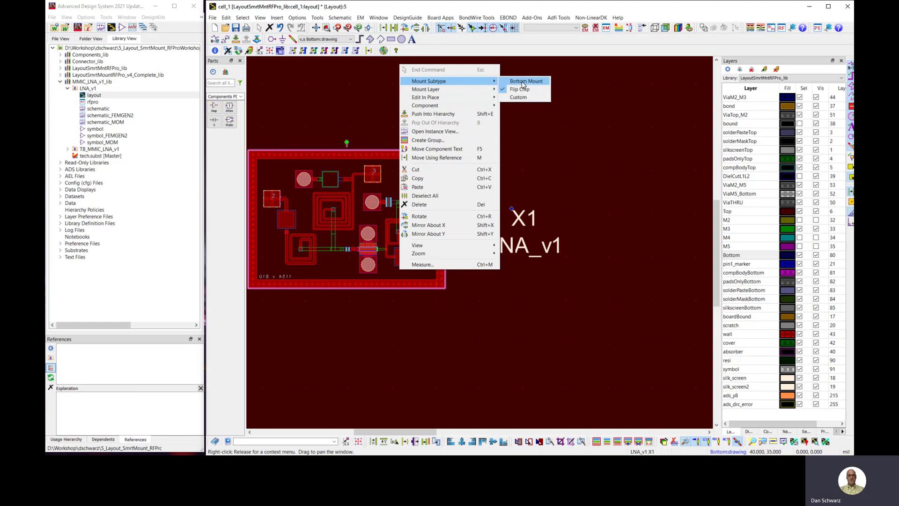
left_click(523, 81)
- Move the LNA_v1 instance from the red rectangle onto the middle of the blue rectangle and deselect it
scroll(331, 307, "down", 3)
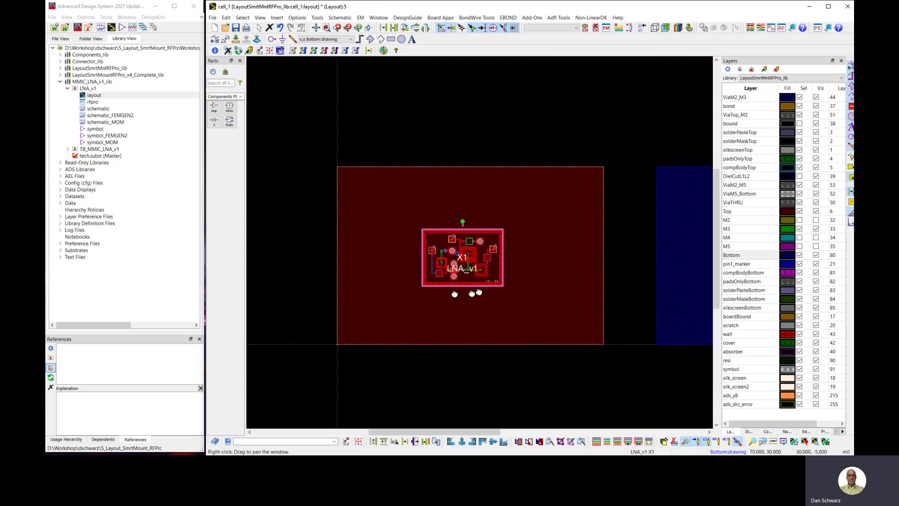
scroll(331, 303, "down", 2)
left_click_drag(437, 237, 503, 245)
left_click(533, 162)
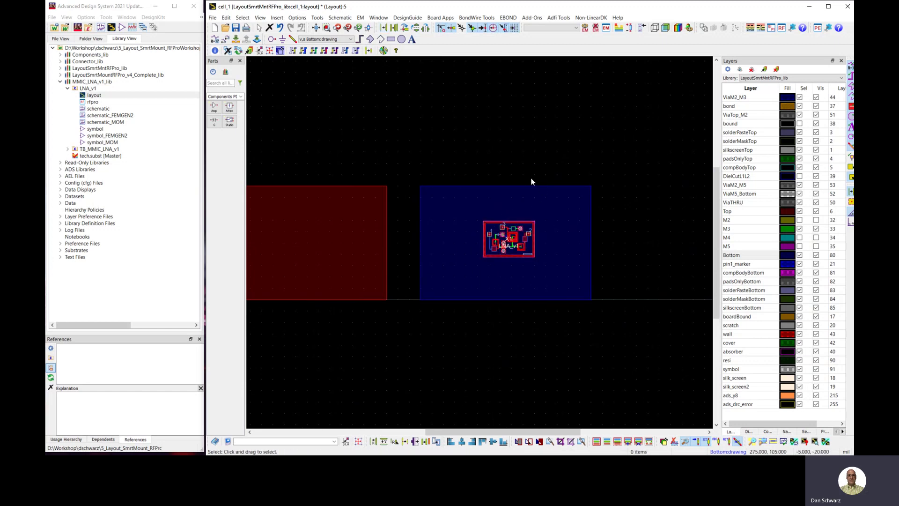
- Inspect in 3D the height of LNA_v1 relative to the red and blue rectangles, and return to the 2D layout
key("3")
left_click_drag(507, 321, 475, 275)
key("Escape")
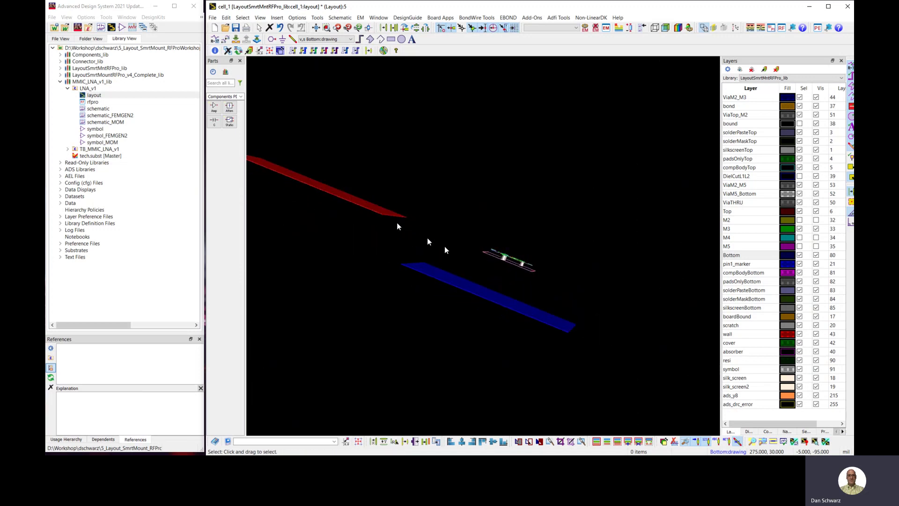
left_click_drag(506, 279, 486, 301)
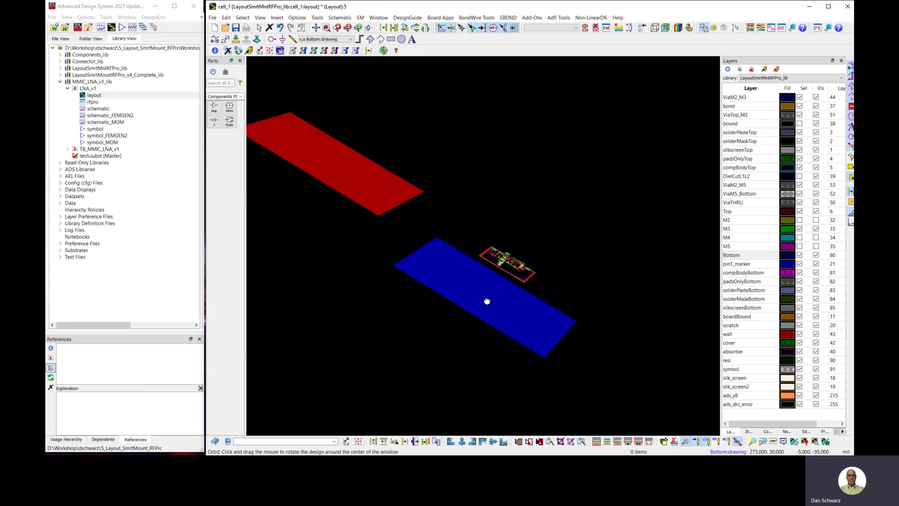
key("Escape")
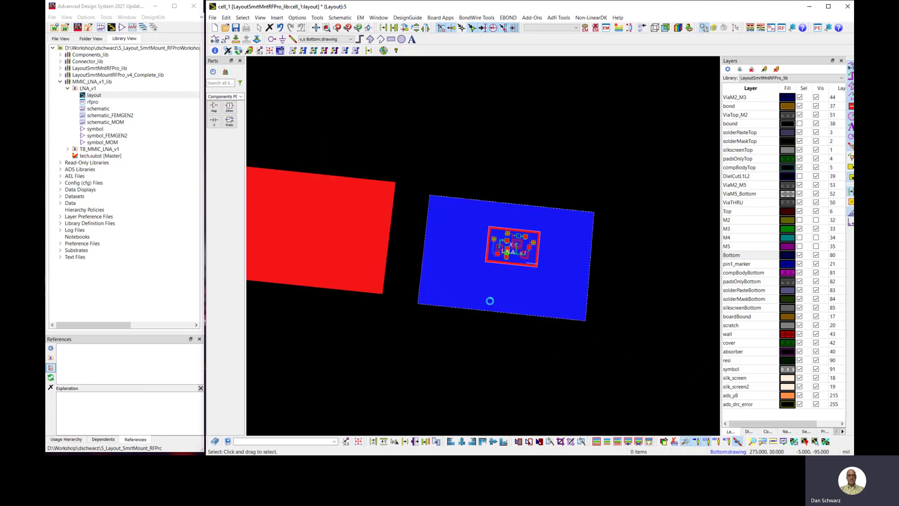
- Change the LNA_v1 instance's mount layer to Bottom (80) and deselect it
left_click(515, 249)
left_click(515, 249)
right_click(516, 251)
mouse_move(558, 72)
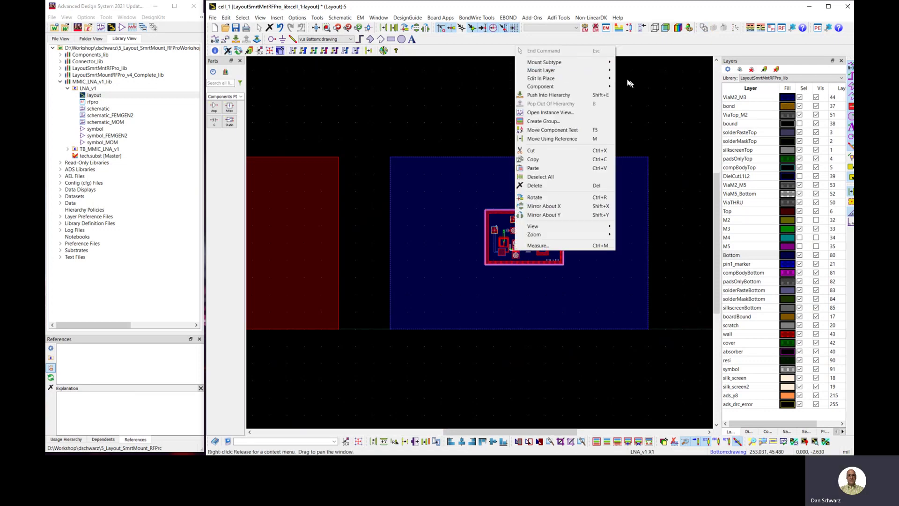
mouse_move(601, 70)
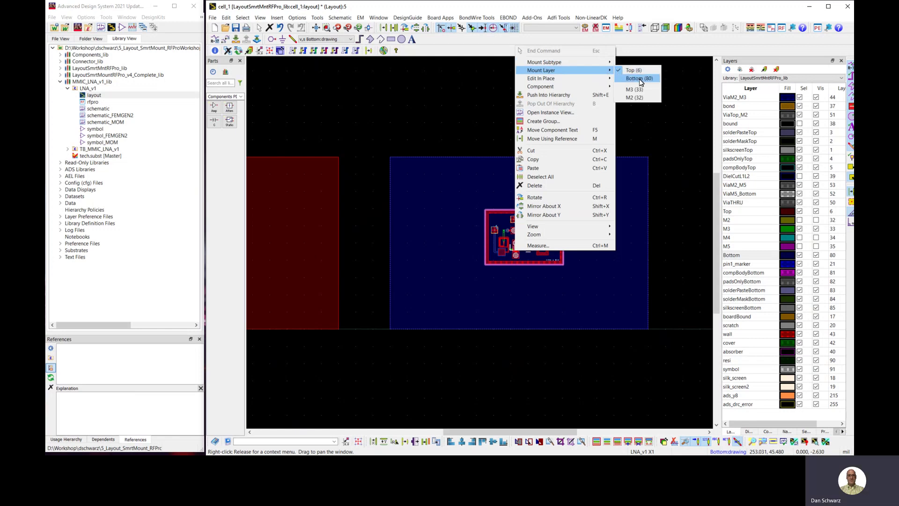
left_click(639, 79)
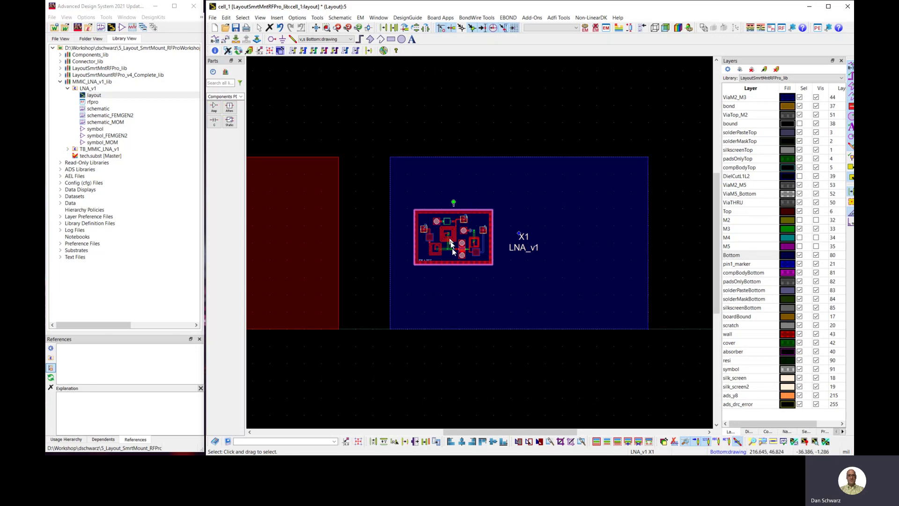
left_click(549, 280)
- Examine in 3D, from below and above, how LNA_v1 is attached to the blue rectangle, and return to the 2D layout
key("3")
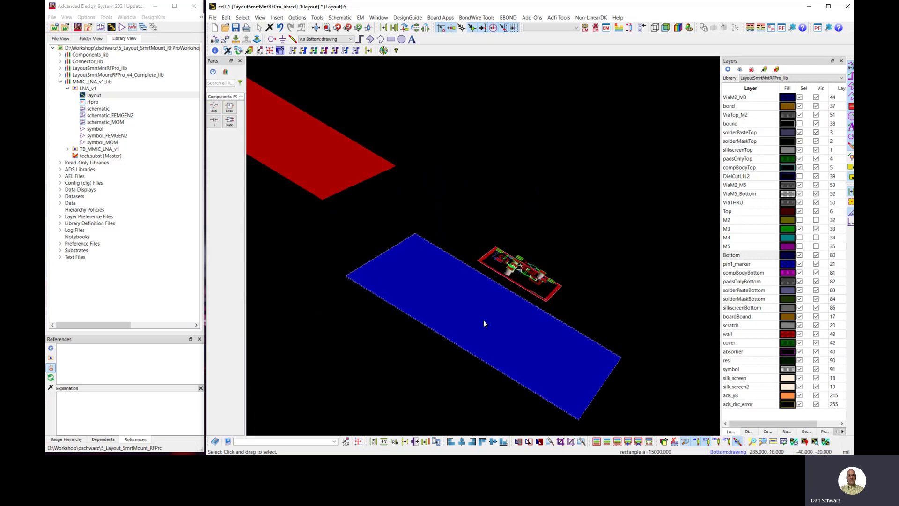
left_click(438, 368)
left_click_drag(437, 368, 482, 335)
key("Escape")
scroll(464, 325, "up", 3)
left_click_drag(361, 205, 385, 209)
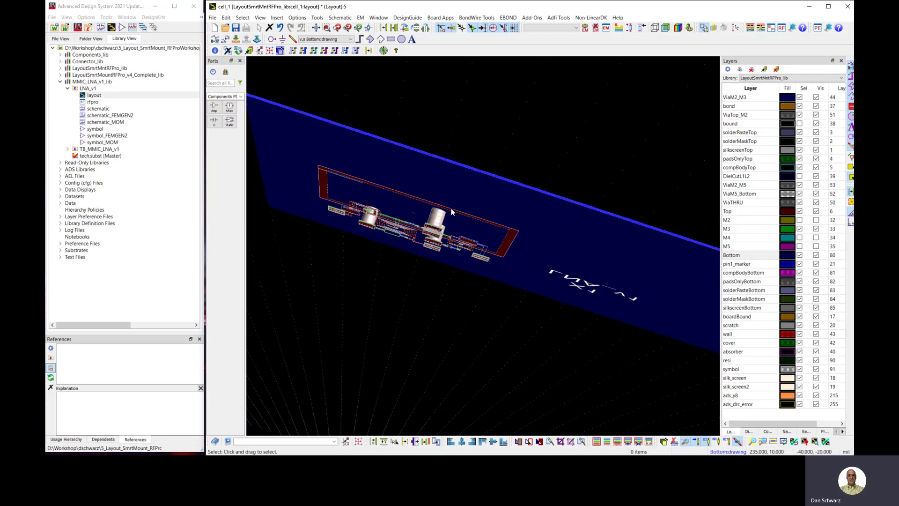
left_click_drag(440, 209, 426, 235)
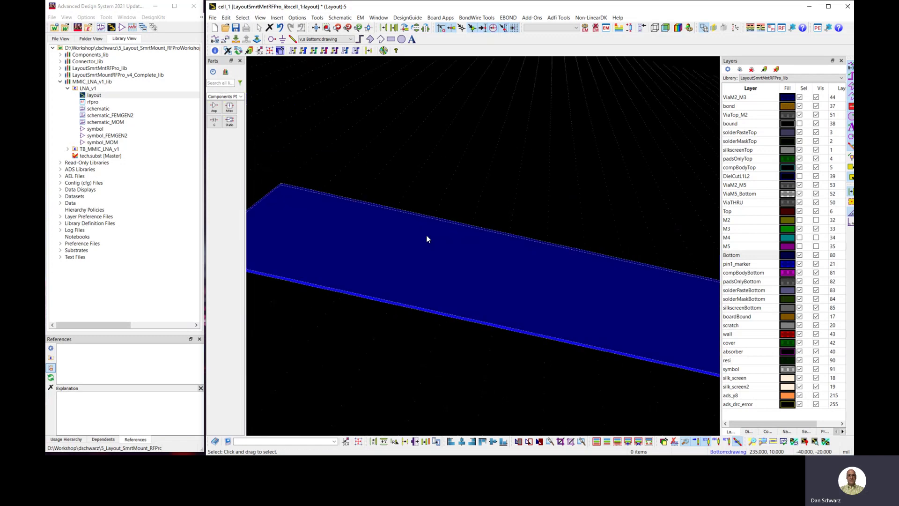
key("Escape")
- Set the mount subtype of the LNA_v1 instance on the blue rectangle to Flip Chip
left_click(418, 216)
right_click(418, 216)
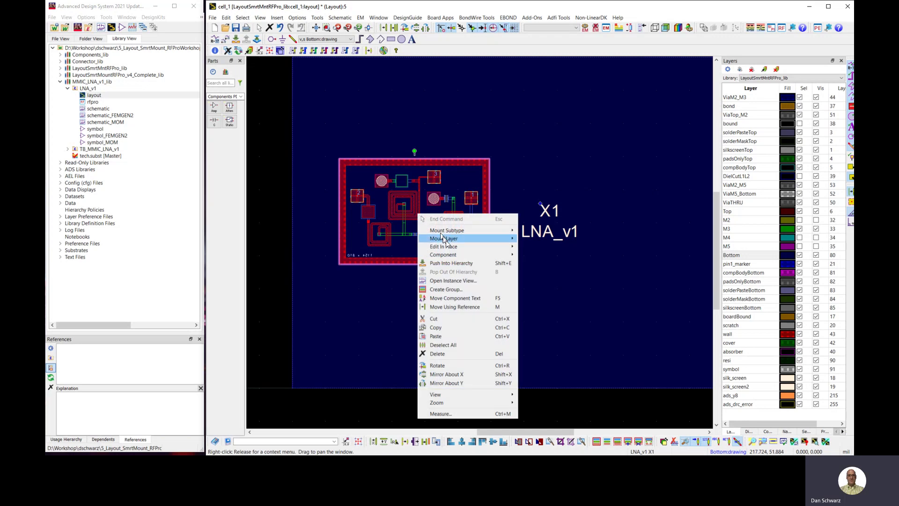
mouse_move(457, 242)
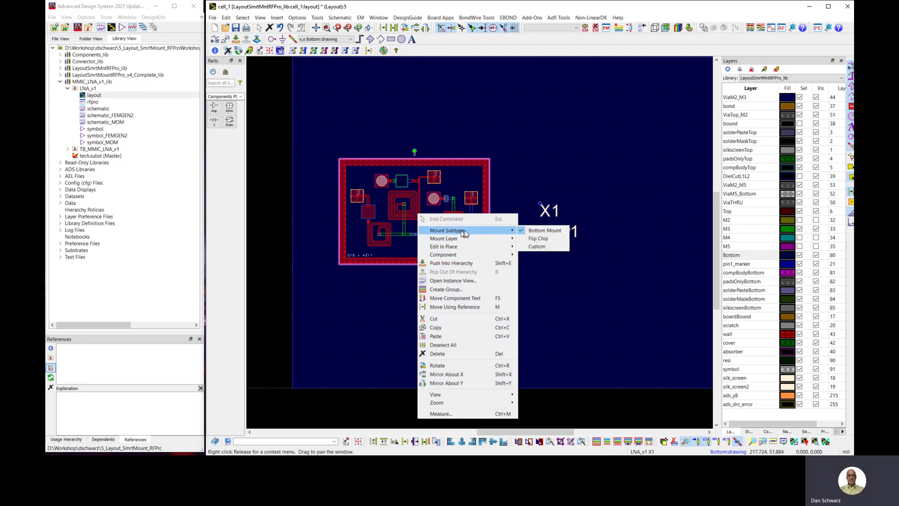
left_click(544, 240)
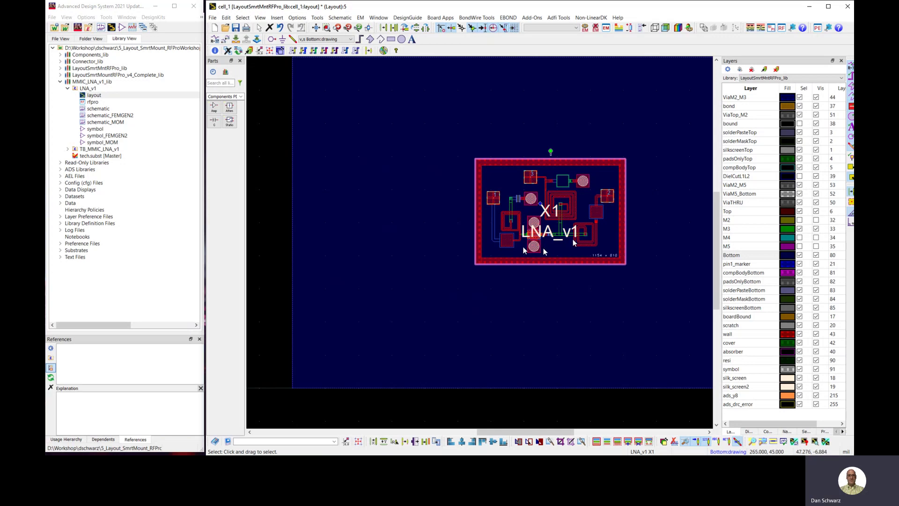
left_click_drag(565, 258, 473, 247)
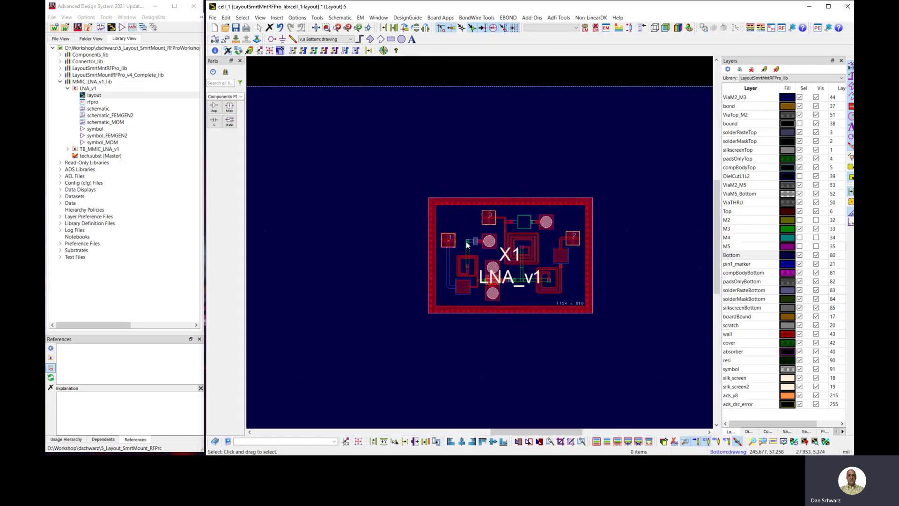
scroll(469, 242, "down", 4)
left_click_drag(392, 243, 463, 230)
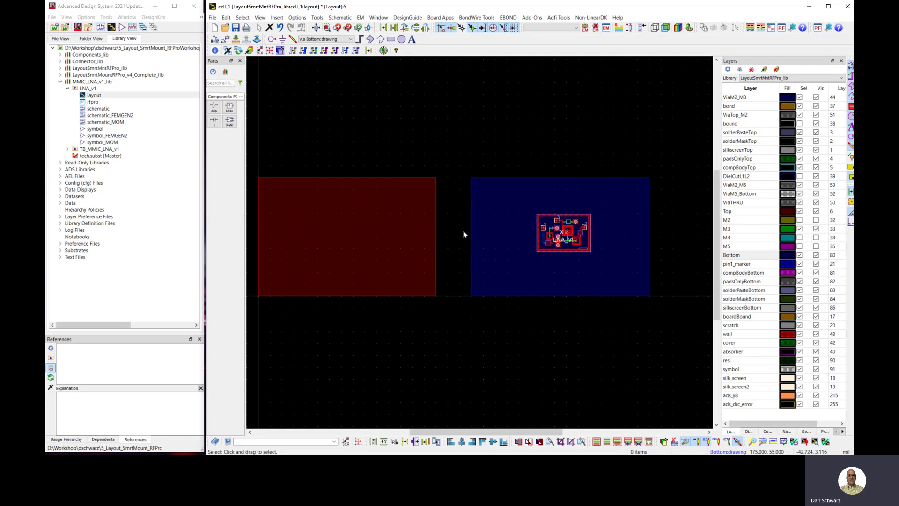